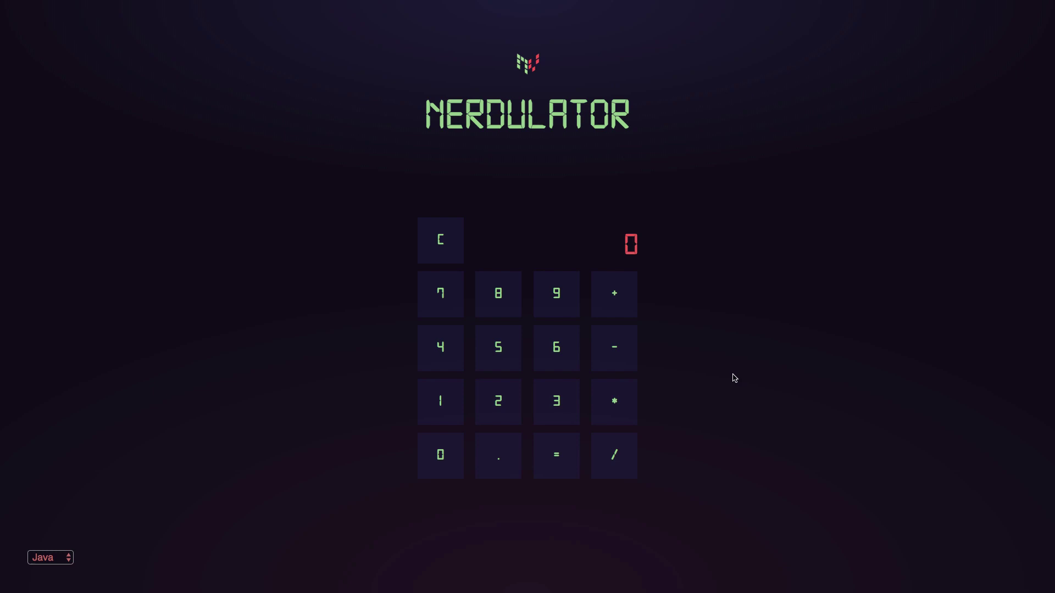
Step: Calculate 9 − 7 on the Nerdulator calculator, getting -2
click(568, 304)
click(613, 347)
click(451, 300)
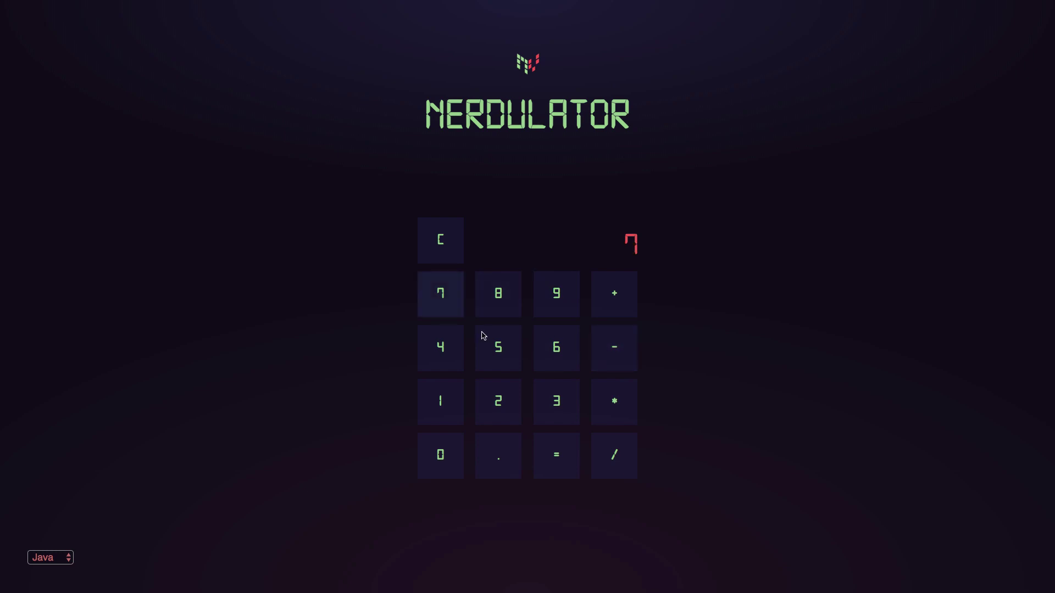
click(554, 452)
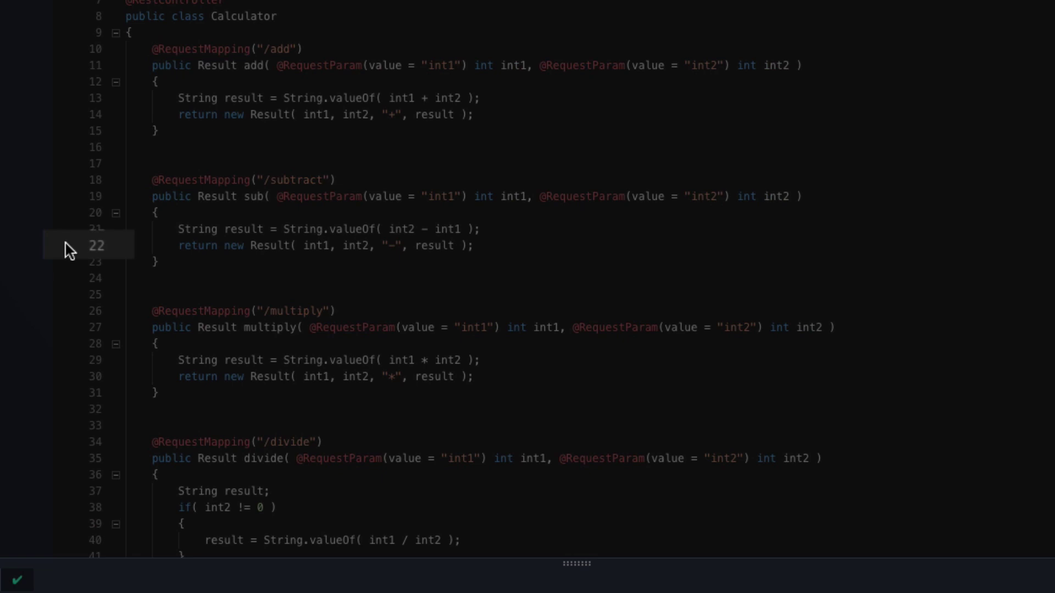
Step: Add a breakpoint in the gutter at Calculator.java line 22, inside sub
click(58, 246)
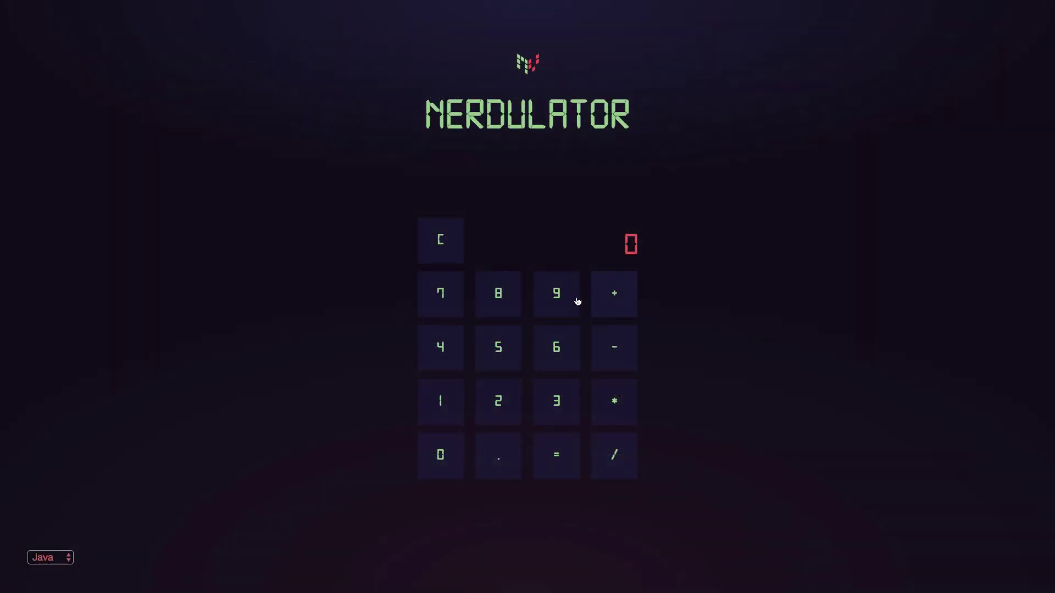
Step: Re-run 9 − 7 on the calculator to fire the line 22 breakpoint
click(571, 300)
click(450, 298)
click(561, 450)
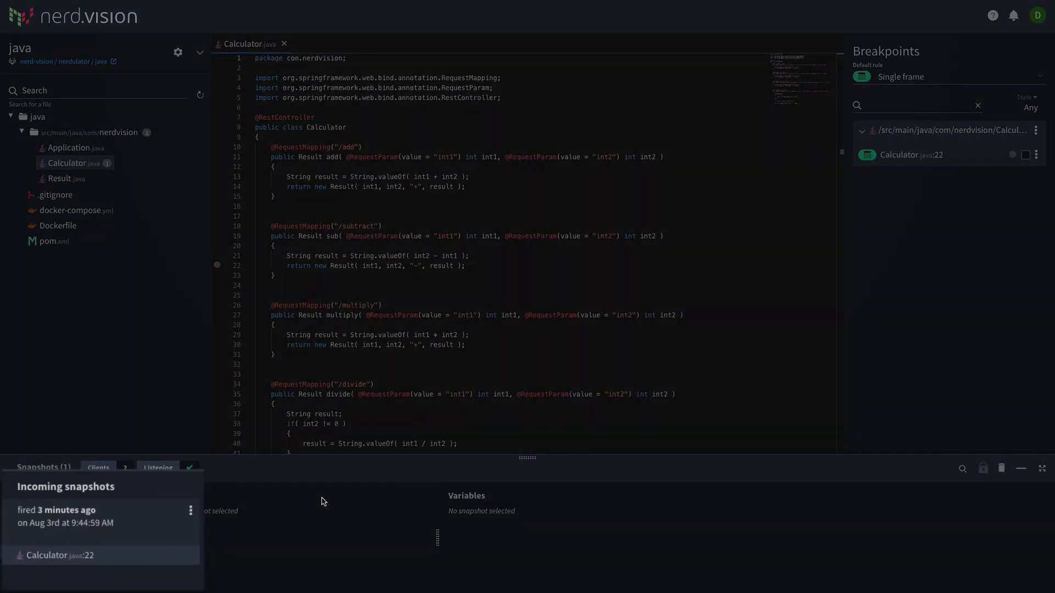
Step: Load the Calculator.java:22 entry from Incoming snapshots to view its frames and variables
click(153, 532)
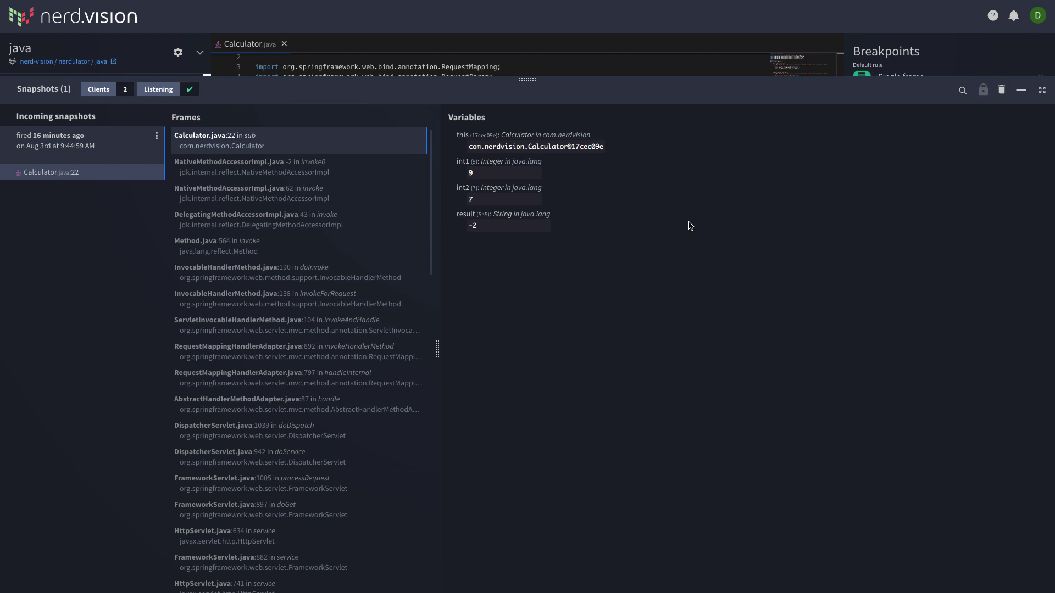
Step: Lower the Snapshots splitter to reveal the file tree, editor and Breakpoints panel
drag(527, 78, 544, 473)
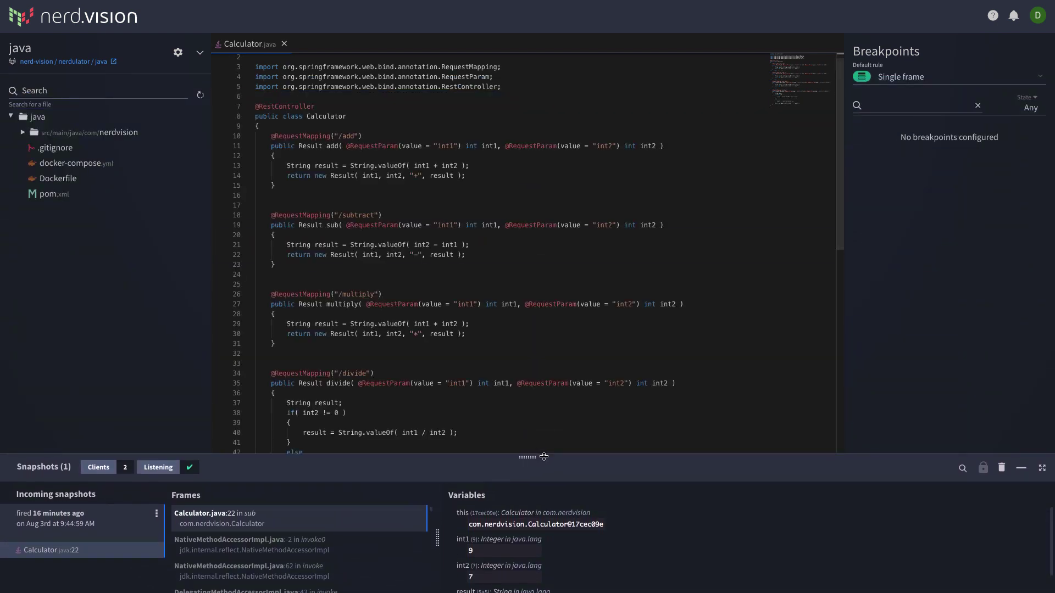